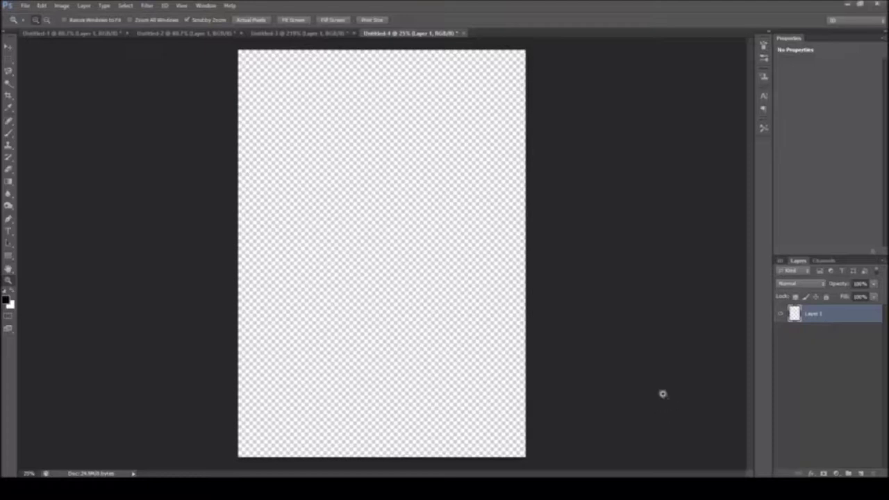
Step: Paste the starfield image and stretch it to fill the whole canvas
key(ctrl+v)
drag(375, 264, 301, 104)
mouse_move(368, 139)
mouse_down()
mouse_move(559, 248)
mouse_move(745, 463)
mouse_up()
drag(225, 255, 90, 259)
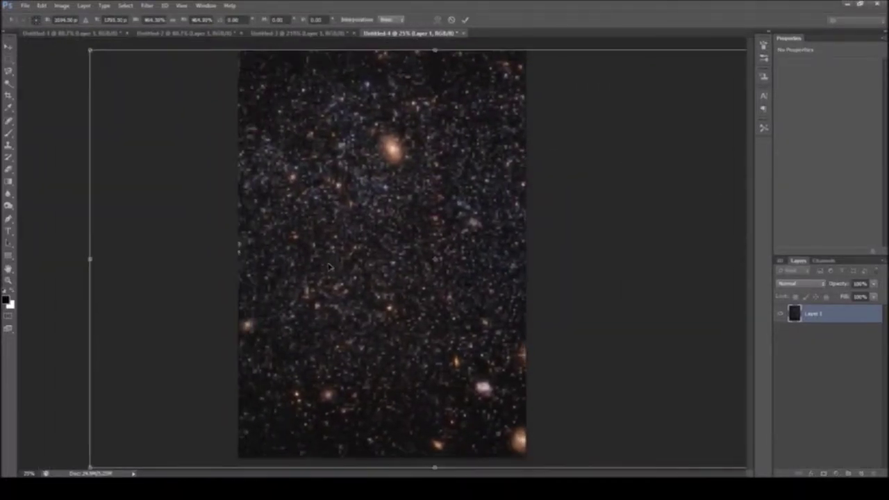
click(464, 21)
Step: Add a black-filled layer beneath the starfield layer
click(848, 472)
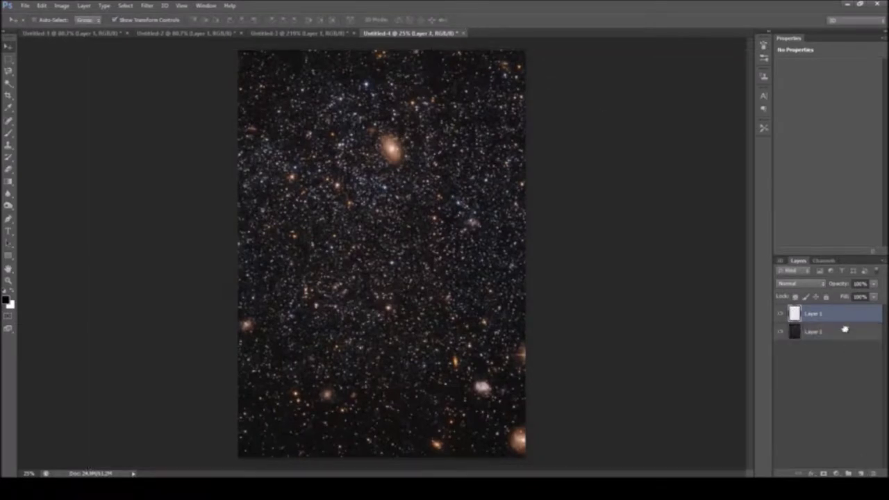
drag(819, 314, 820, 336)
click(779, 314)
click(8, 181)
key(alt+BackSpace)
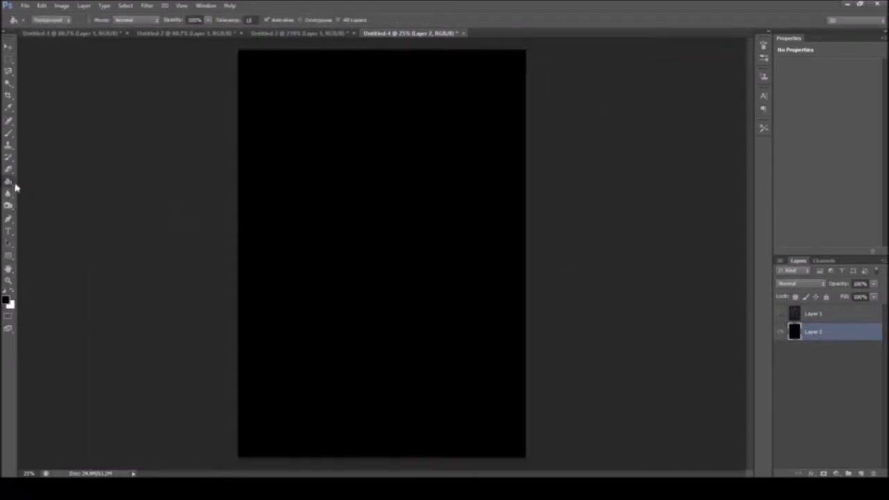
Step: Mask the starfield with a gradient so it fades to black toward the bottom
click(780, 314)
click(815, 314)
click(823, 473)
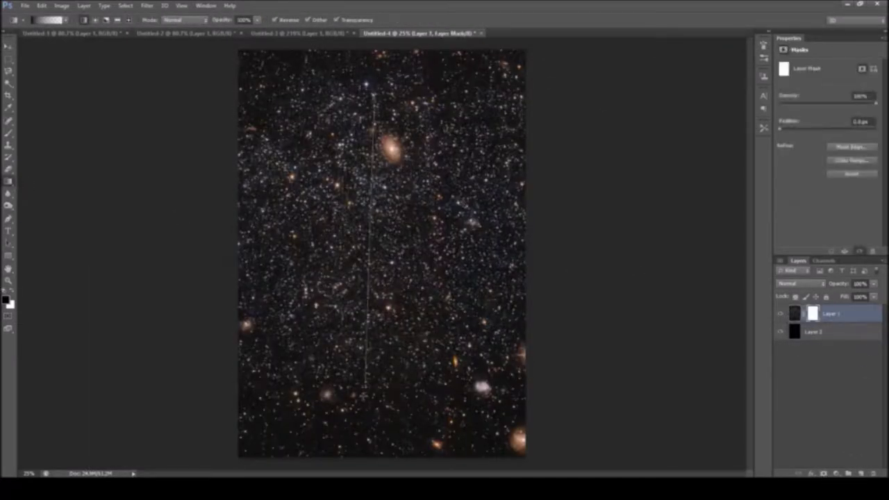
drag(375, 93, 373, 303)
drag(358, 138, 359, 373)
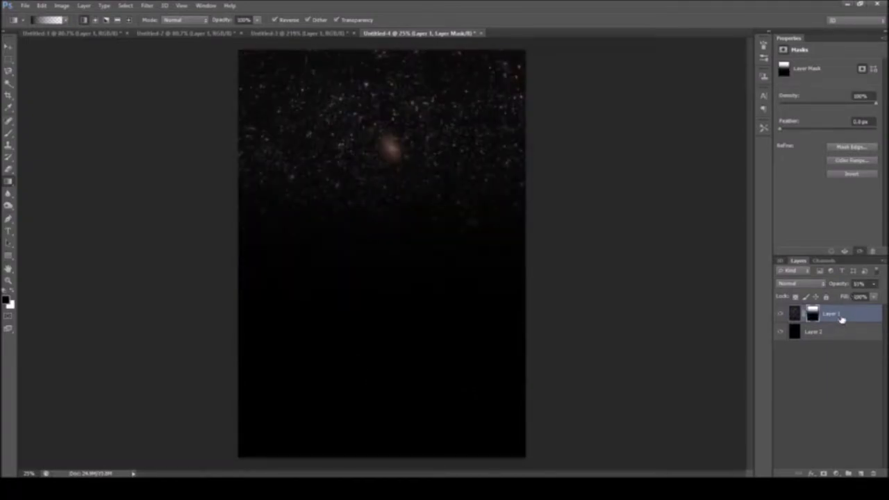
drag(813, 314, 863, 473)
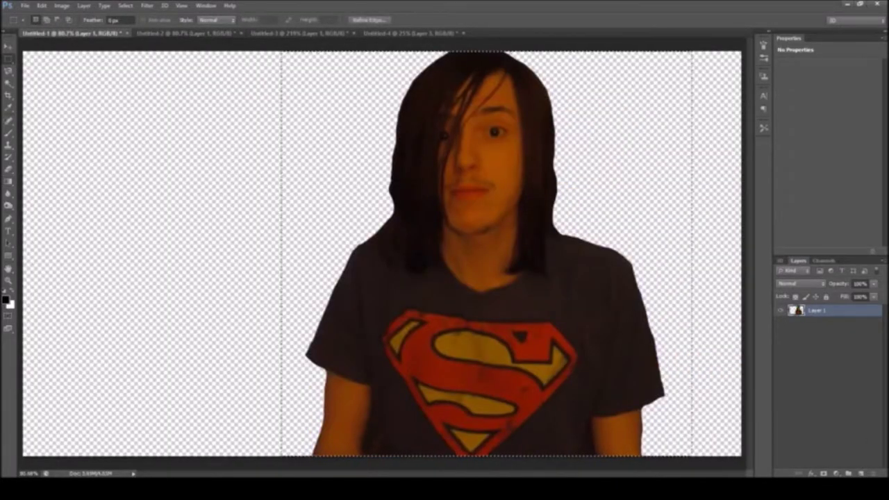
Step: Paste the Superman-shirt figure into the starfield poster
click(390, 35)
key(ctrl+v)
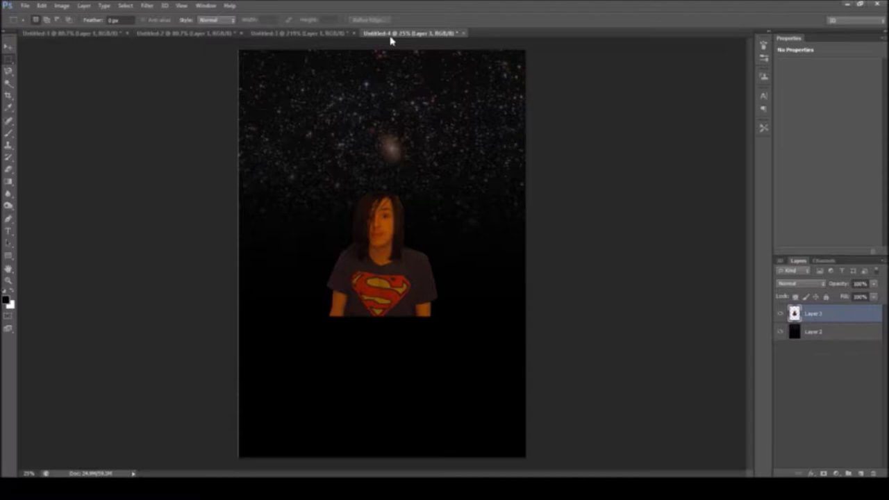
key(v)
drag(437, 317, 520, 407)
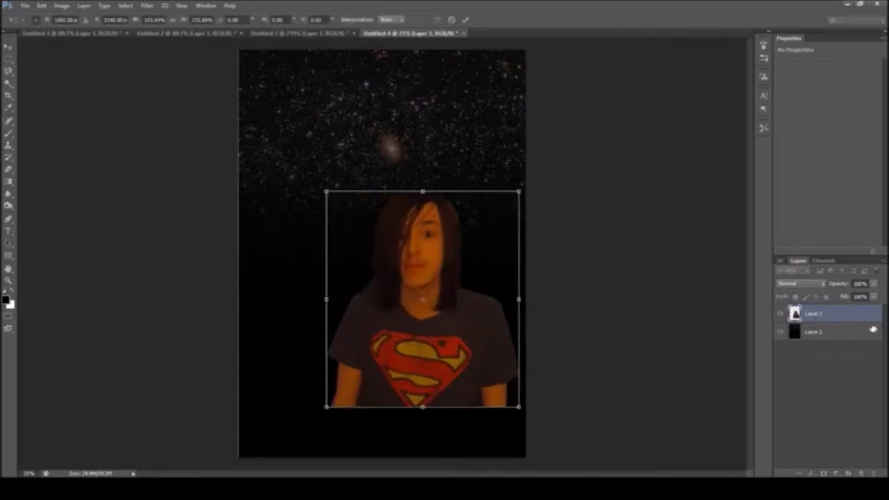
Step: Enlarge the Superman-shirt figure to cover the lower part of the canvas
click(448, 20)
key(ctrl+t)
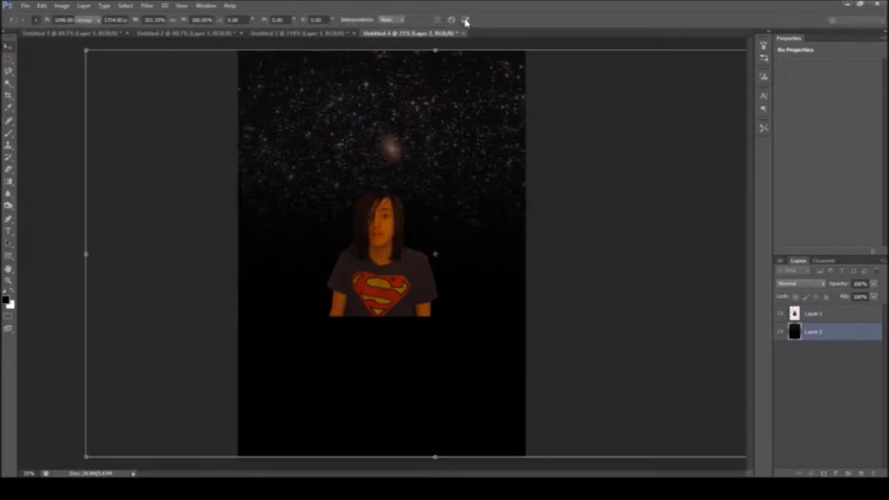
click(465, 19)
click(419, 254)
mouse_move(439, 318)
mouse_down()
mouse_move(519, 430)
mouse_move(525, 457)
mouse_up()
click(465, 21)
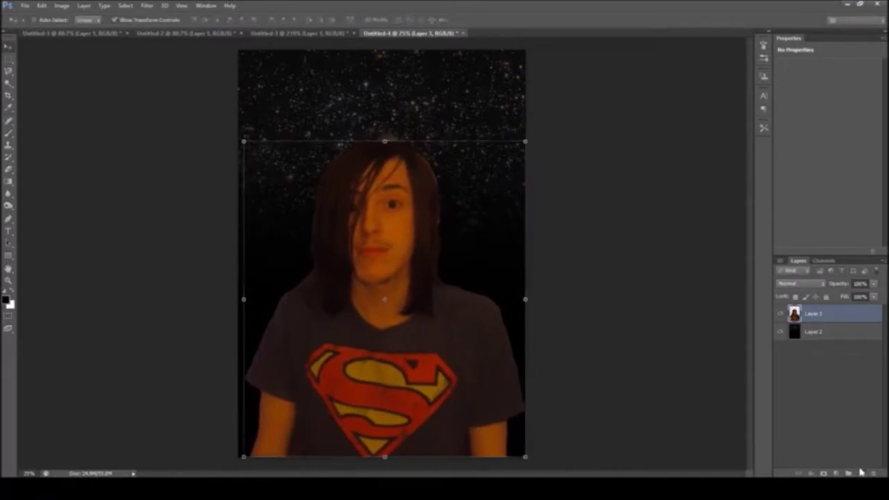
Step: Check the black background layer, then add a new blank layer above the figure
click(779, 314)
click(812, 332)
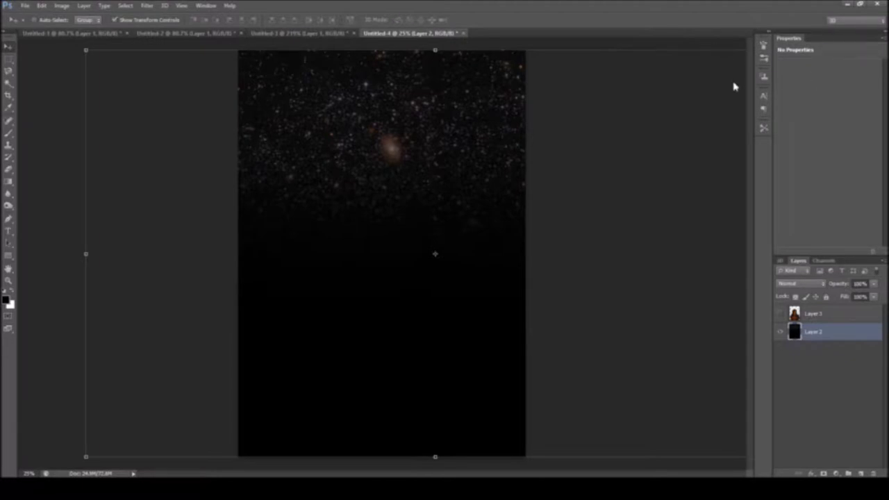
click(780, 313)
click(813, 314)
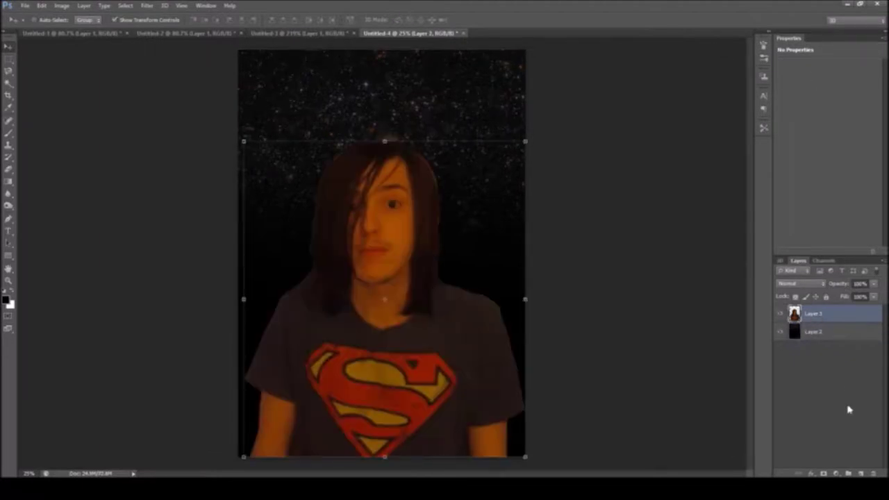
click(861, 473)
Step: Select the straw-hat figure in the Untitled-2 document
click(161, 34)
key(m)
drag(284, 73, 729, 439)
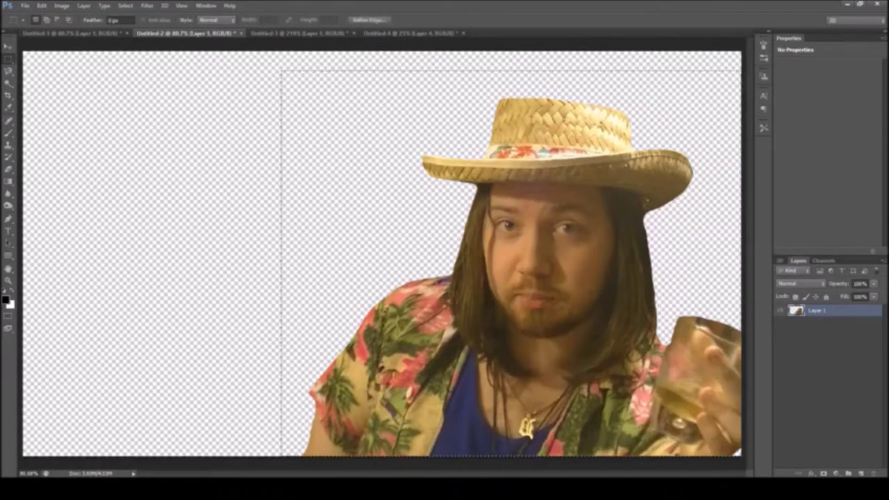
Step: Copy the straw-hat figure into the poster, behind the Superman-shirt figure
key(ctrl+c)
click(401, 33)
key(ctrl+v)
drag(811, 315, 811, 338)
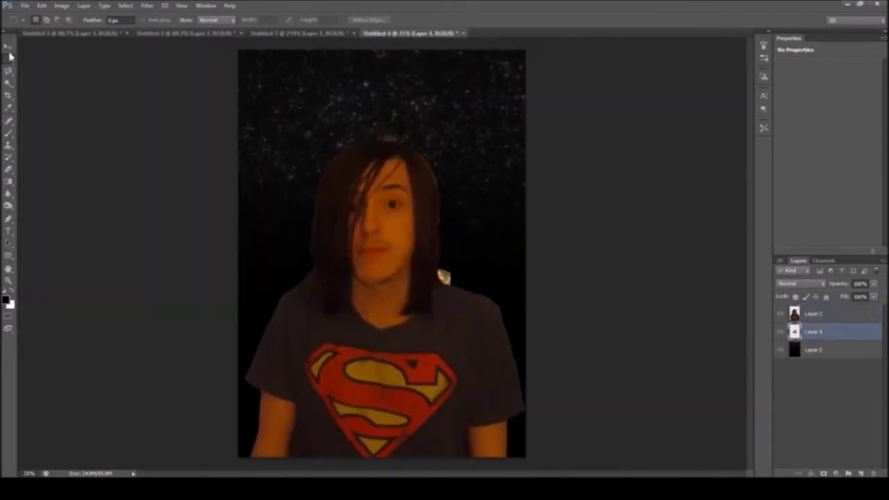
Step: Move the straw-hat figure to the upper left, enlarging and slightly rotating it
key(v)
drag(381, 257, 275, 174)
key(ctrl+t)
drag(340, 112, 394, 59)
drag(394, 229, 461, 282)
click(464, 20)
Step: Mask the straw-hat figure with a gradient so his lower body fades into black
click(824, 472)
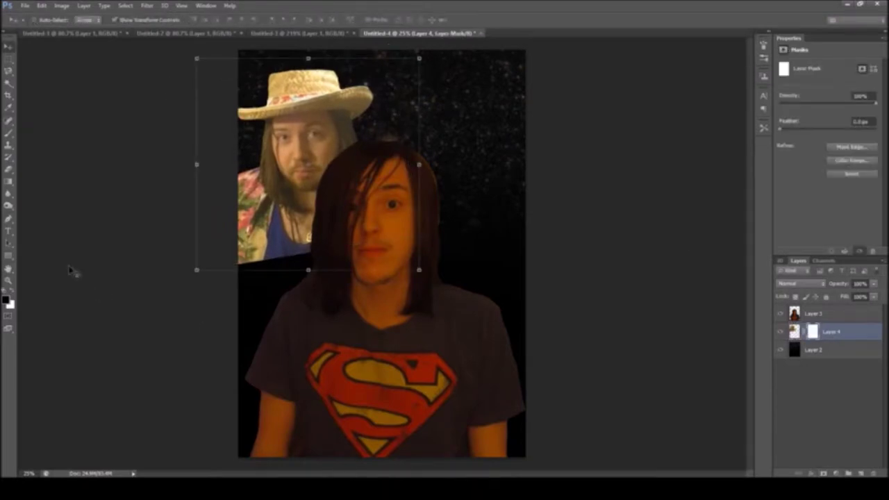
key(g)
drag(288, 208, 287, 261)
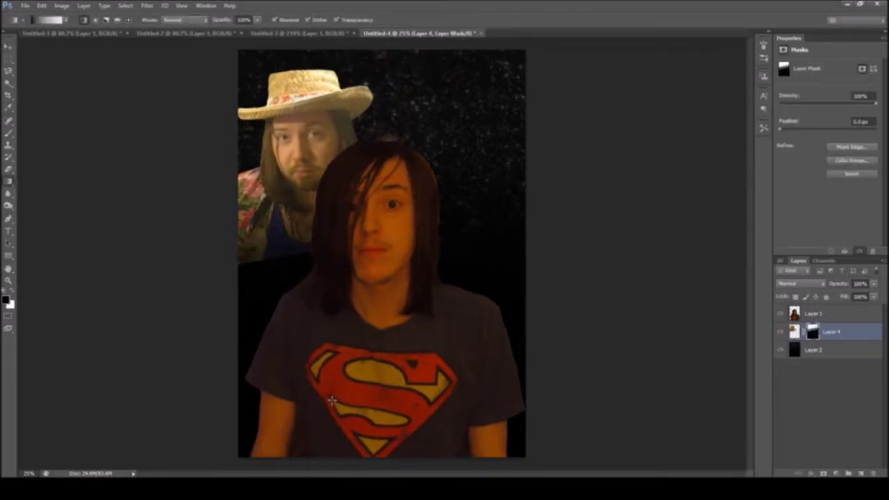
drag(258, 179, 298, 366)
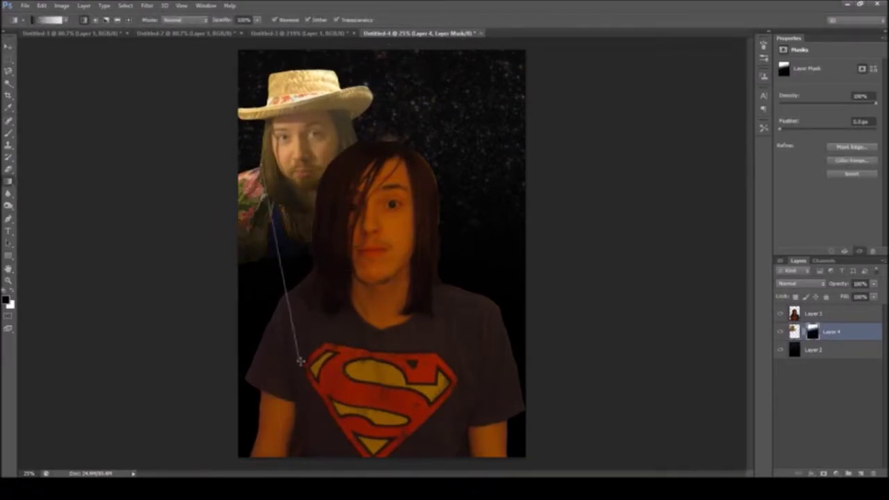
drag(257, 201, 287, 408)
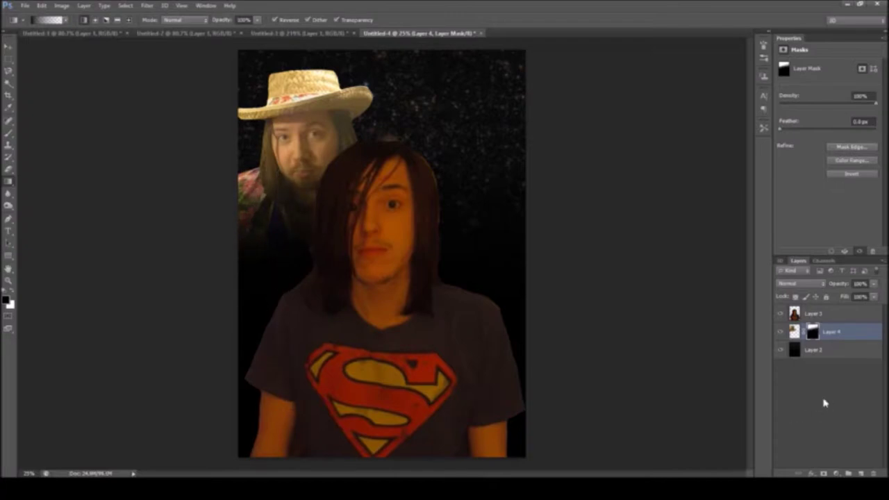
click(299, 33)
Step: Bring the sunglasses figure into the poster and enlarge it into the top right
key(m)
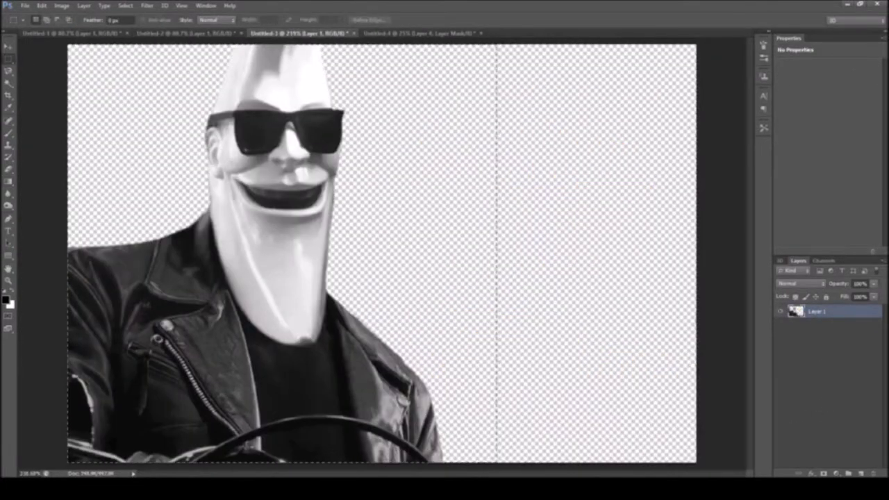
click(400, 32)
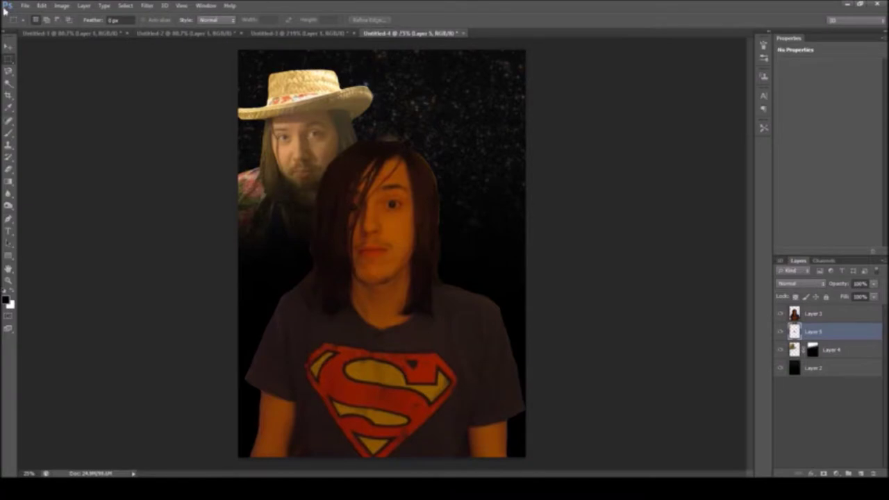
key(ctrl+t)
drag(431, 148, 467, 179)
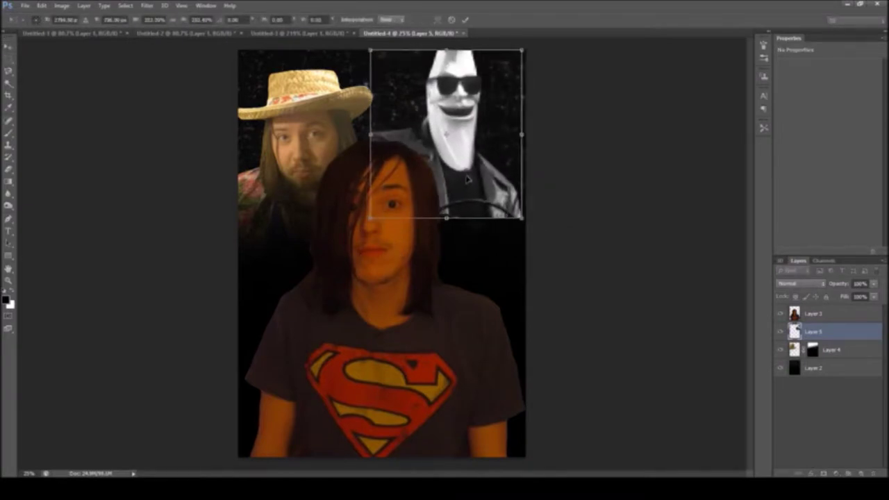
drag(370, 218, 363, 232)
click(466, 19)
Step: Nudge the straw-hat figure up and fine-tune the sunglasses figure's position
click(290, 123)
drag(290, 124, 287, 104)
drag(452, 138, 463, 139)
drag(489, 175, 486, 175)
Step: Mask the sunglasses figure with a gradient so its lower jacket fades into black
click(824, 473)
click(8, 181)
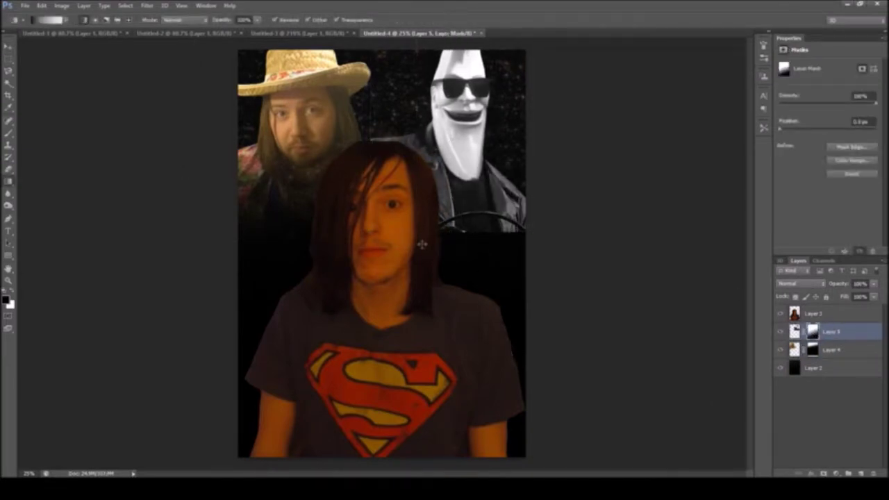
drag(416, 174, 435, 343)
drag(434, 143, 421, 208)
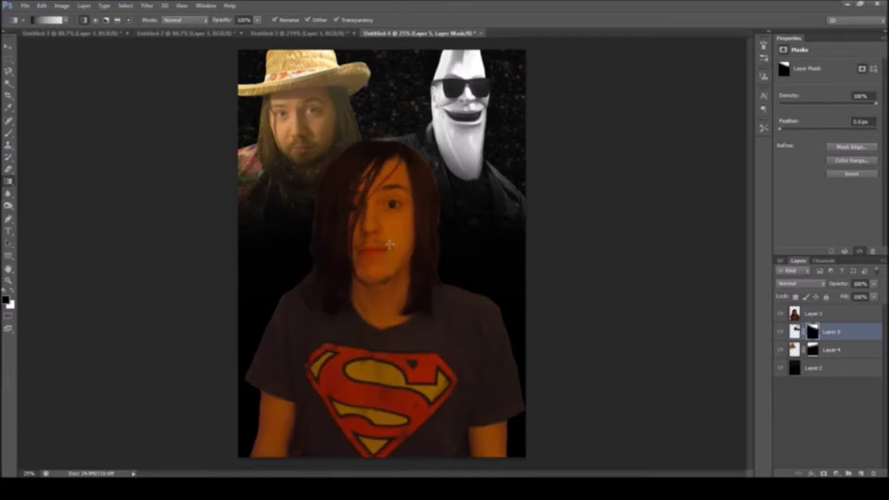
click(813, 351)
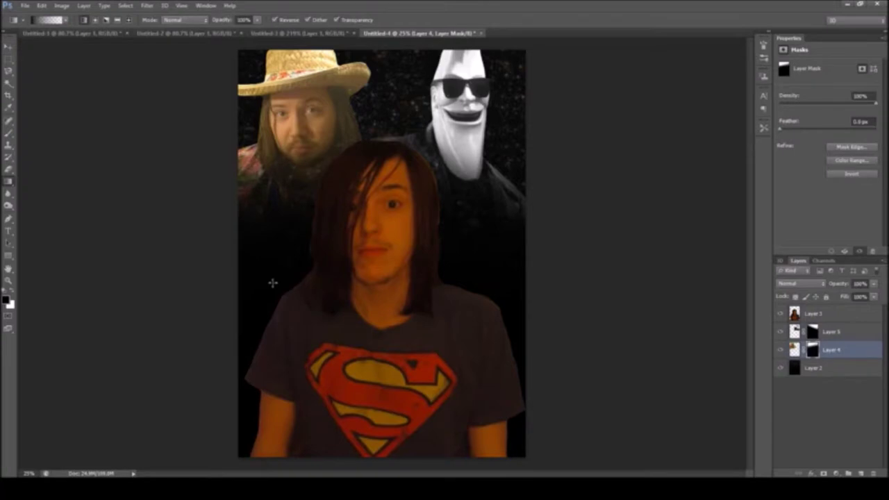
click(861, 473)
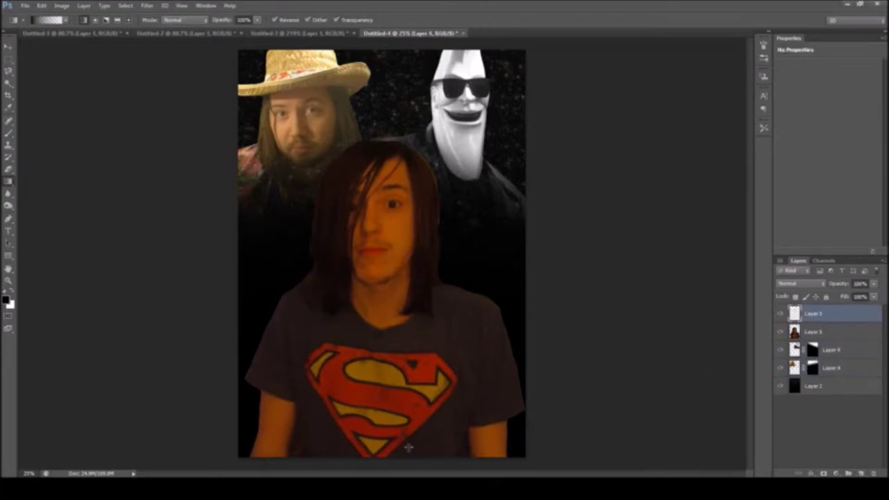
Step: Type a two-line yellow 'CREAM' / 'WARS' title over the shirt in Star Jedi Hollow
key(i)
key(g)
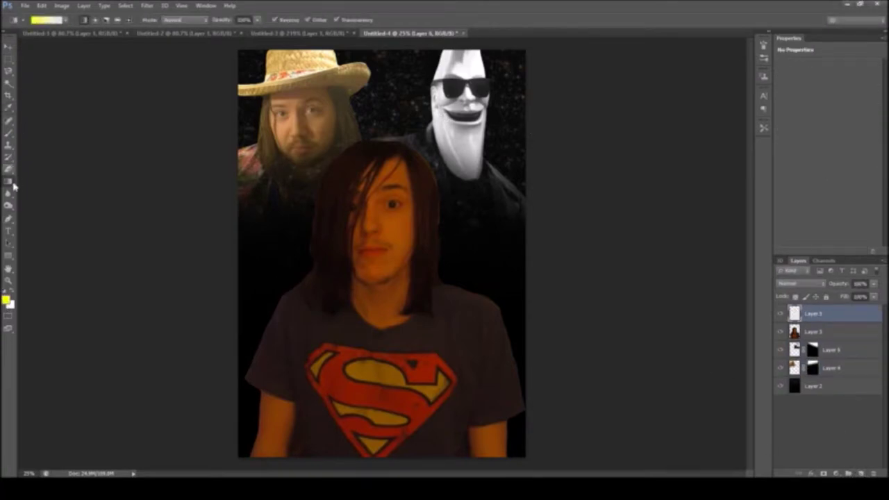
key(t)
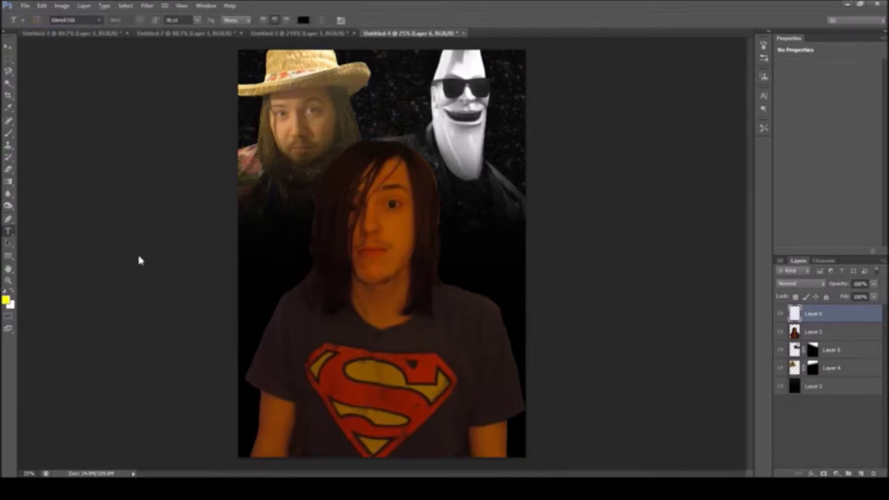
click(295, 340)
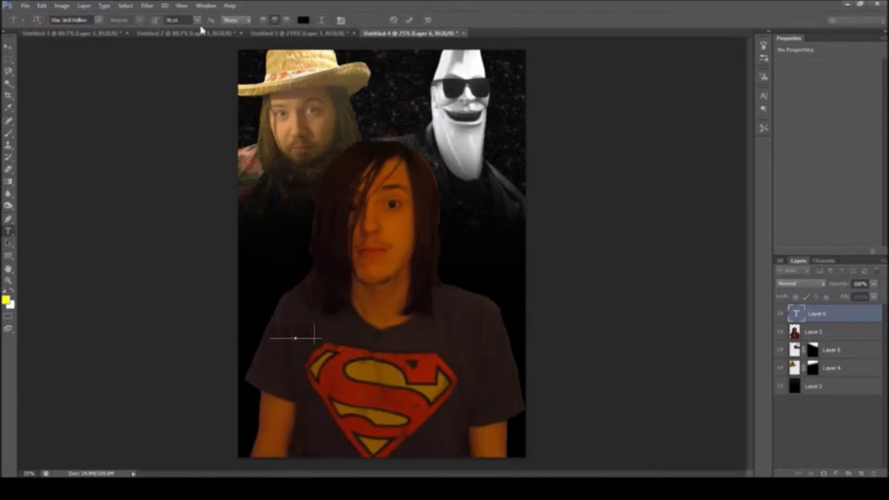
text(CREAM)
key(Return)
text(WARS)
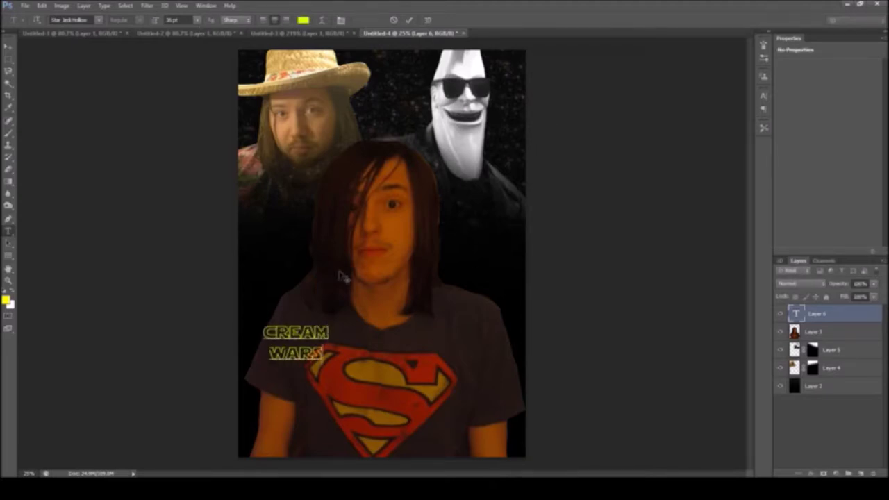
click(409, 19)
Step: Scale up the CREAM WARS title and position it on the shirt
key(ctrl+t)
mouse_move(325, 361)
mouse_down()
mouse_move(460, 461)
mouse_move(486, 409)
mouse_up()
drag(372, 403, 371, 375)
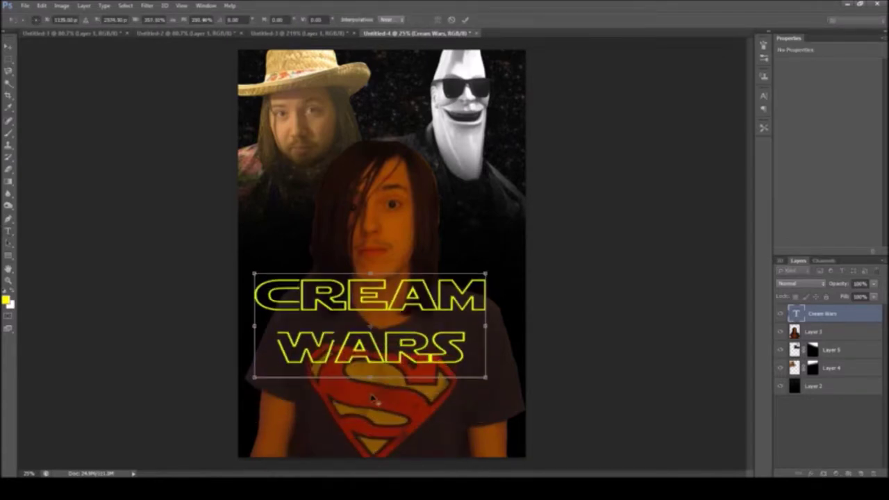
key(ctrl+z)
drag(327, 347, 397, 400)
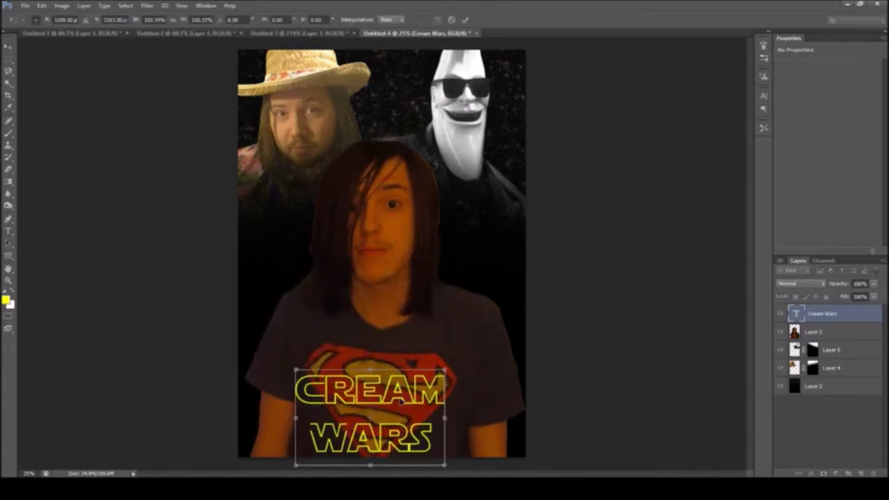
Step: Resize and reposition the title on the shirt, undoing an accidental slant
drag(399, 400, 462, 458)
drag(297, 456, 308, 458)
click(452, 21)
key(ctrl+t)
mouse_move(452, 460)
mouse_down()
mouse_move(440, 459)
mouse_move(453, 462)
mouse_up()
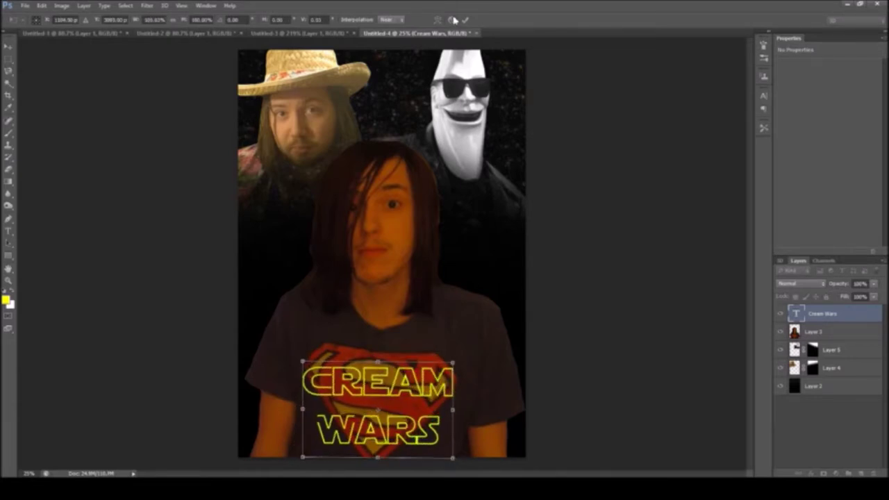
click(452, 18)
Step: Change the title font from Star Jedi Hollow to solid Star Jedi
double_click(796, 313)
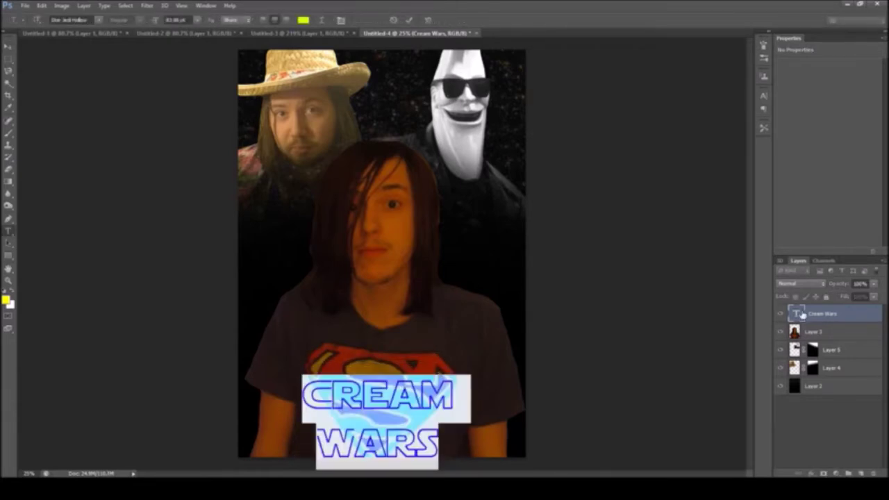
key(ctrl+Return)
key(h)
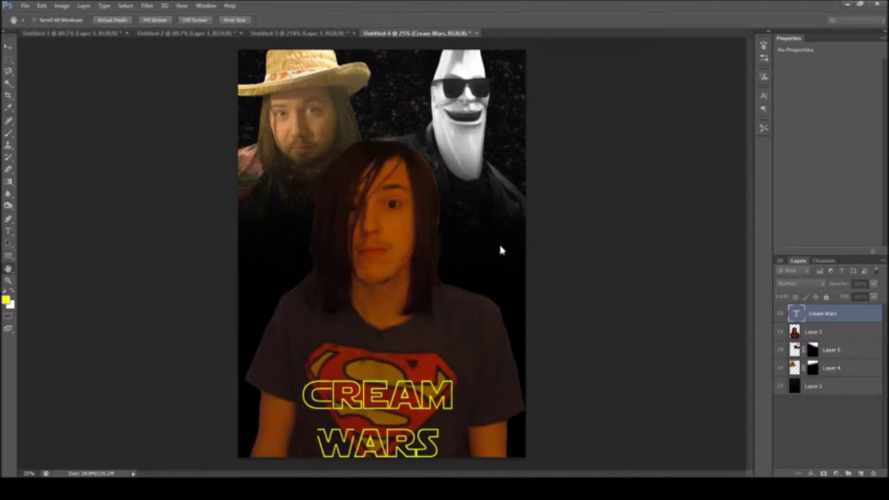
key(v)
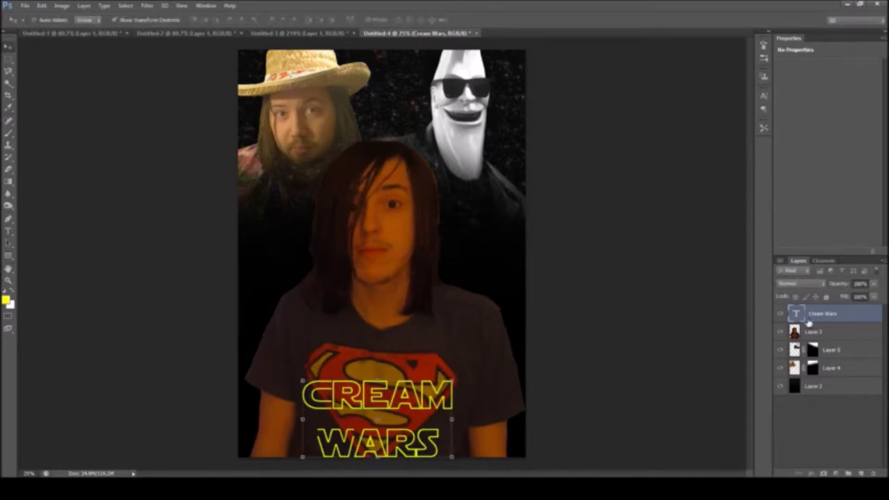
key(t)
drag(302, 382, 443, 463)
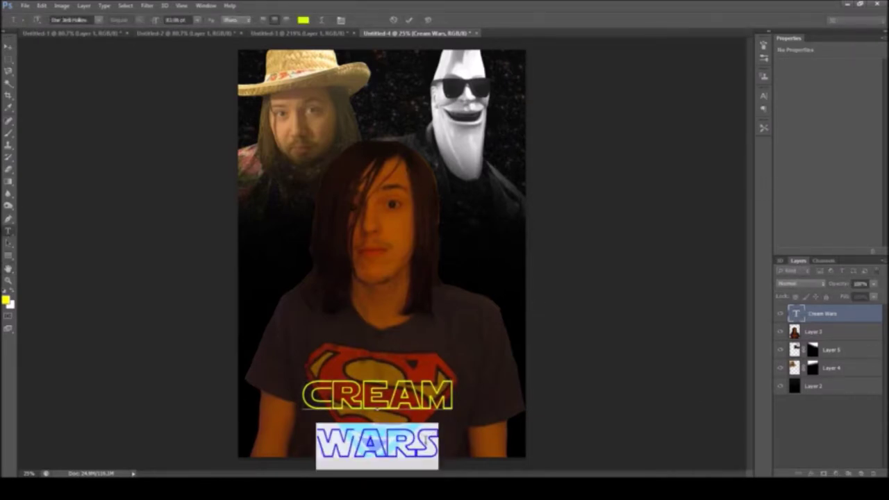
key(Up)
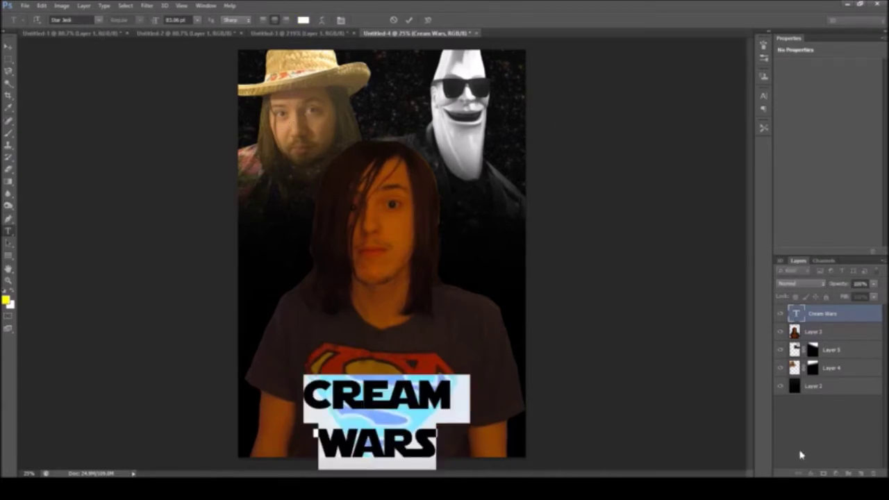
click(796, 318)
key(h)
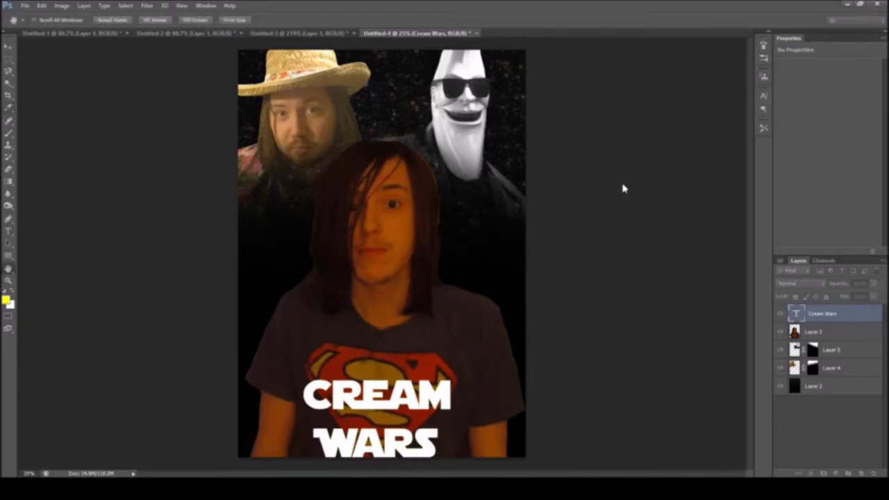
Step: Nudge the title up and make all its letters black
key(v)
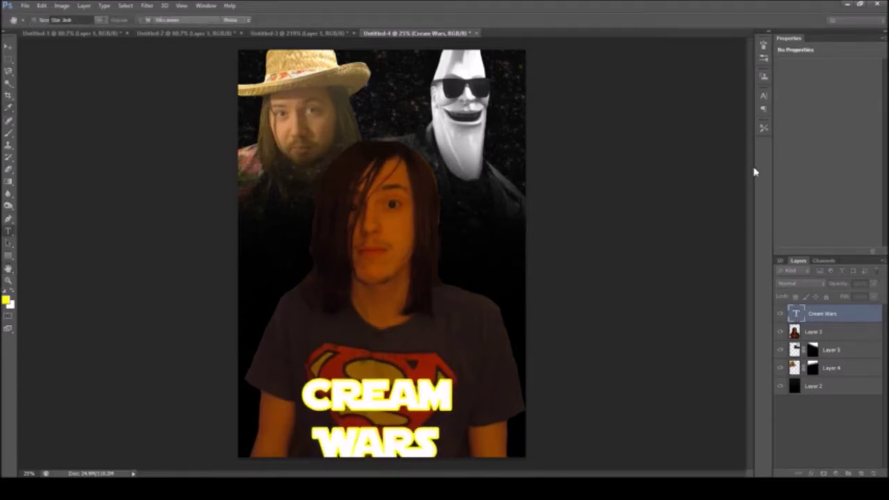
drag(381, 400, 384, 396)
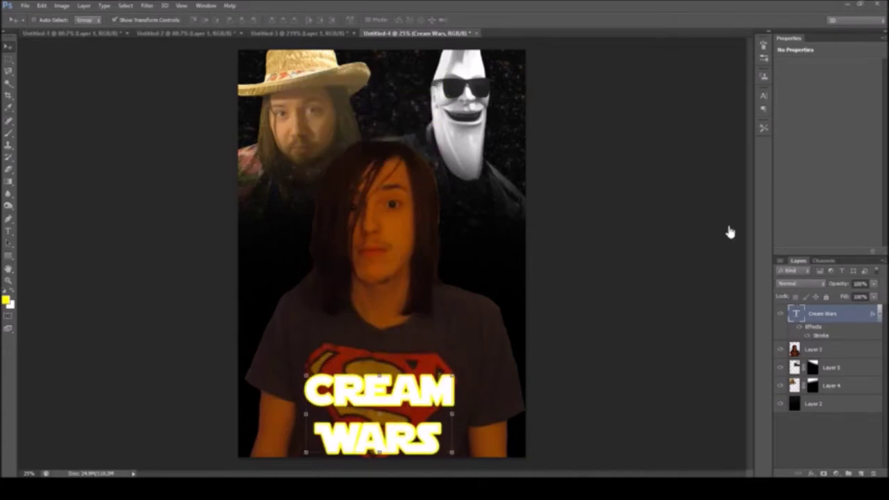
key(t)
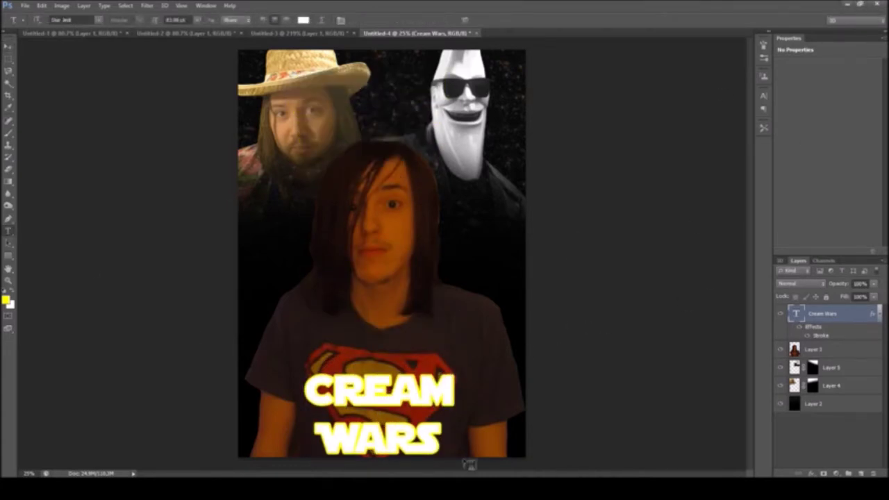
key(Return)
key(ctrl+a)
key(ctrl+Return)
key(v)
Step: Enlarge the Cream Wars title layer and move it up
click(806, 315)
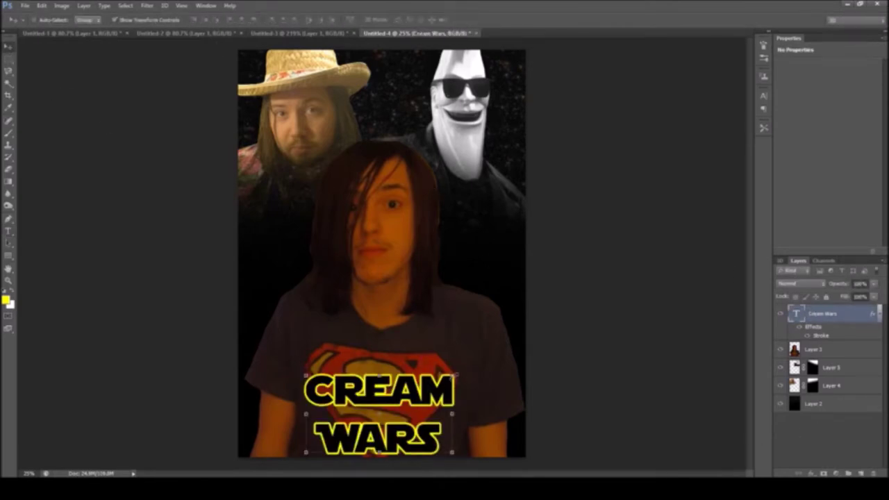
key(ctrl+t)
drag(305, 375, 303, 346)
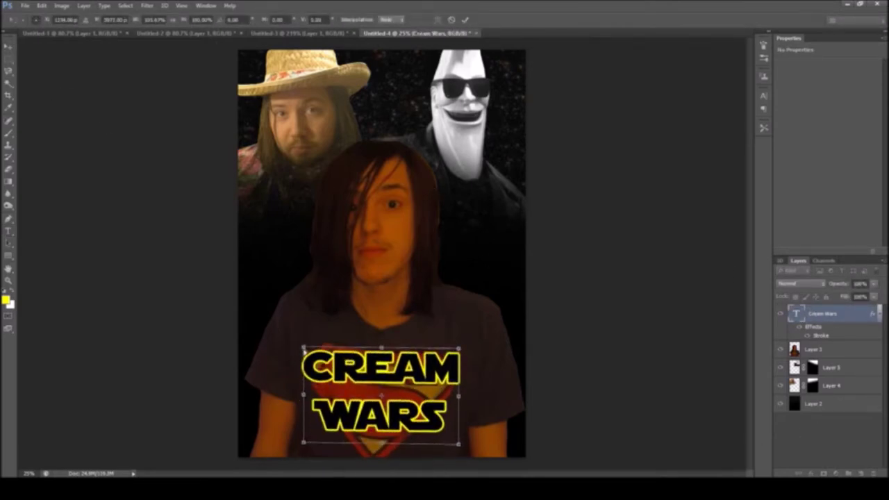
Step: Stretch the CREAM WARS title taller, lower it on the shirt, and add an empty layer above
drag(303, 441, 177, 409)
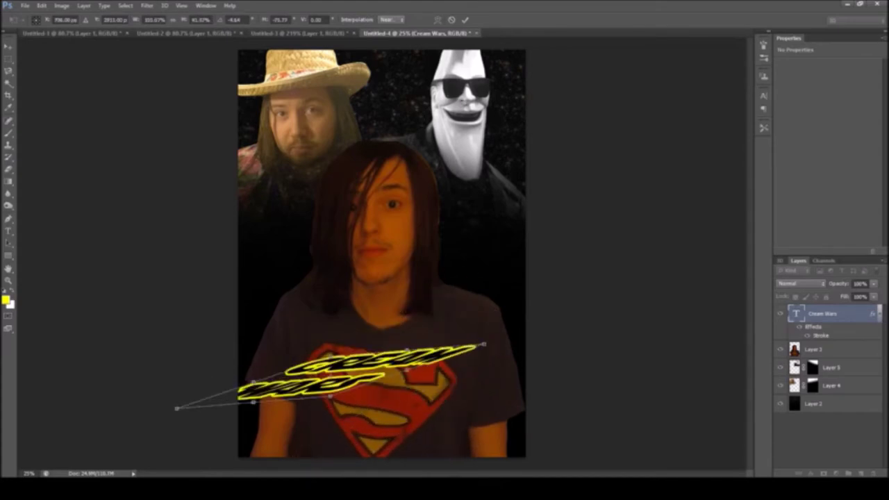
key(Escape)
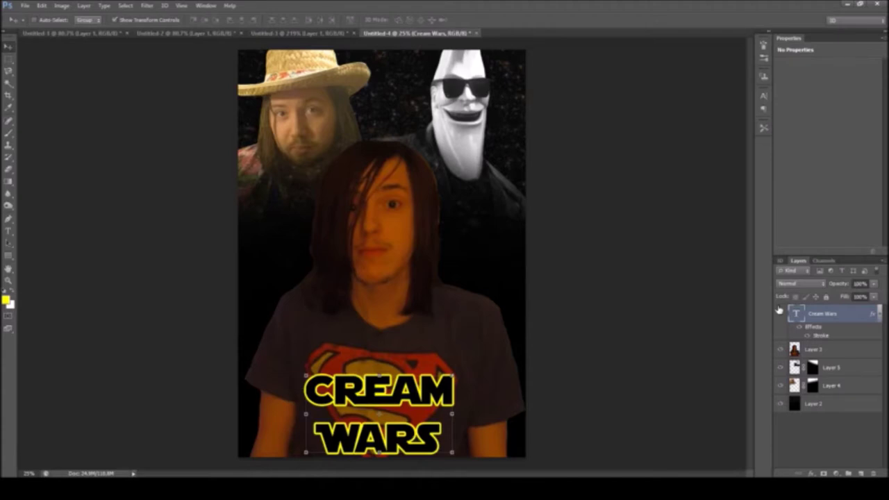
key(ctrl+t)
drag(380, 375, 379, 354)
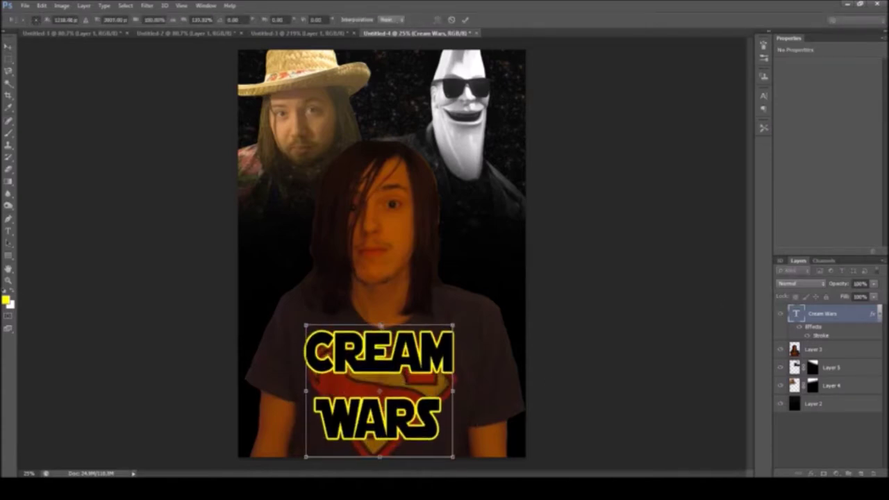
click(465, 25)
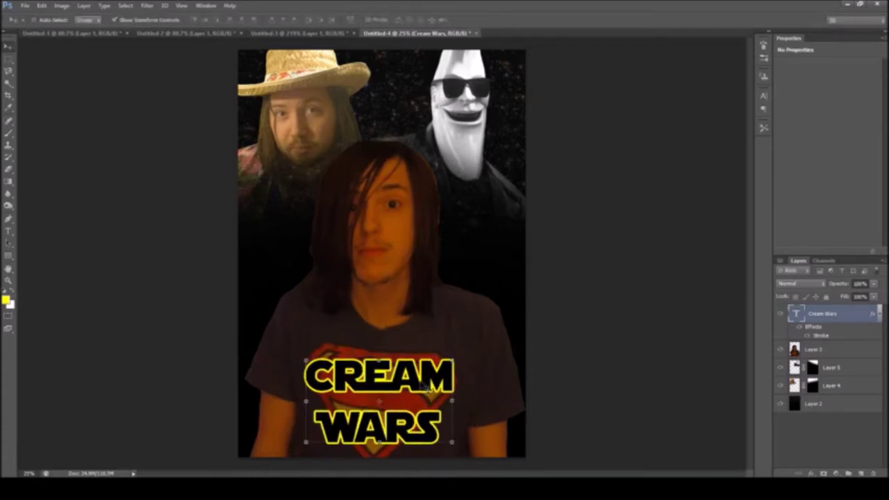
drag(455, 376, 454, 386)
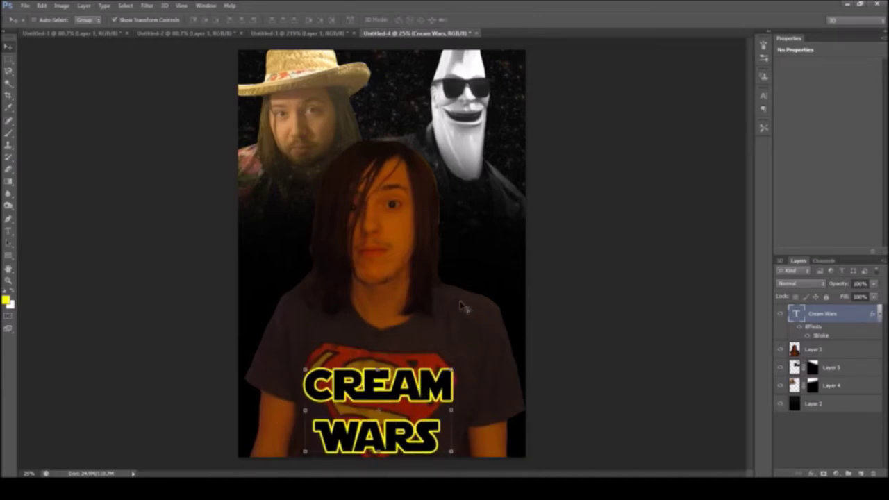
key(ctrl+shift+alt+n)
click(8, 230)
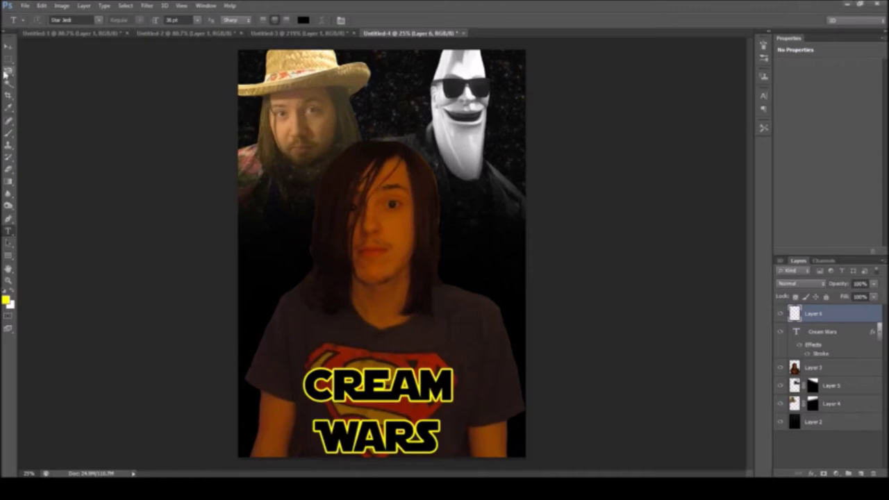
Step: Reduce the leading between the CREAM and WARS lines of the title
key(v)
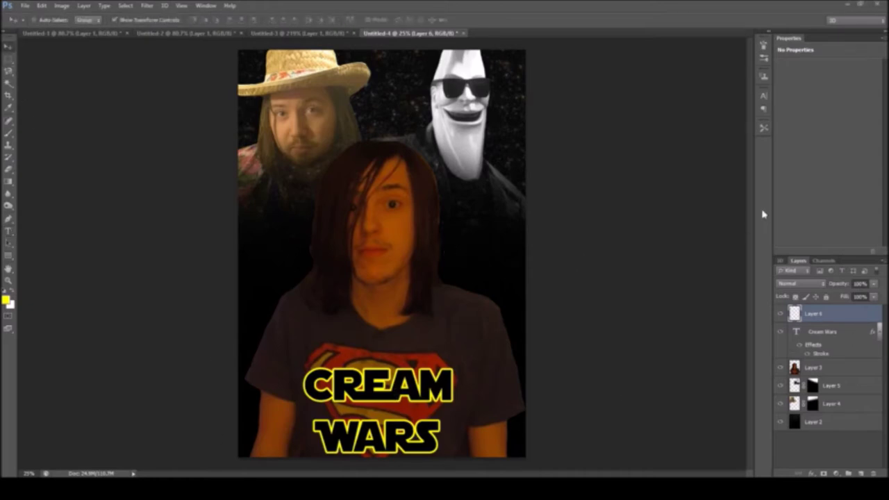
click(822, 335)
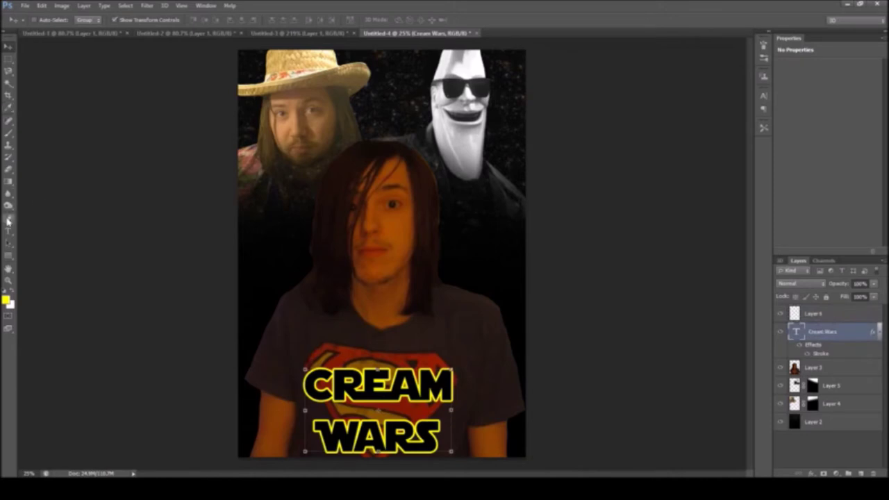
double_click(796, 331)
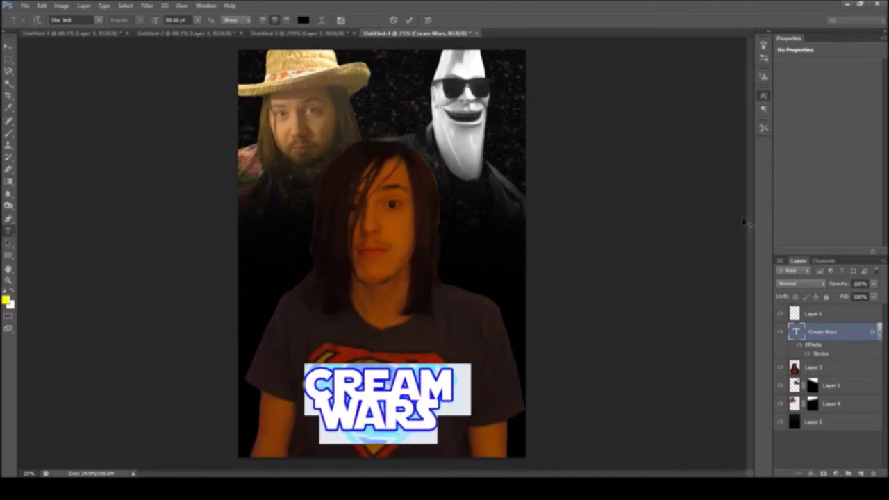
click(409, 20)
Step: Reposition the title on the shirt and select the empty Layer 6
click(8, 46)
drag(379, 409, 399, 430)
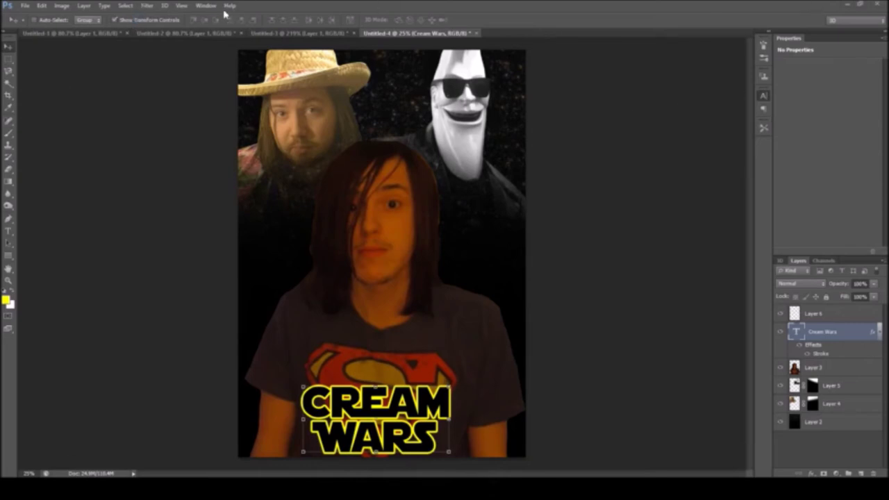
drag(400, 427, 392, 418)
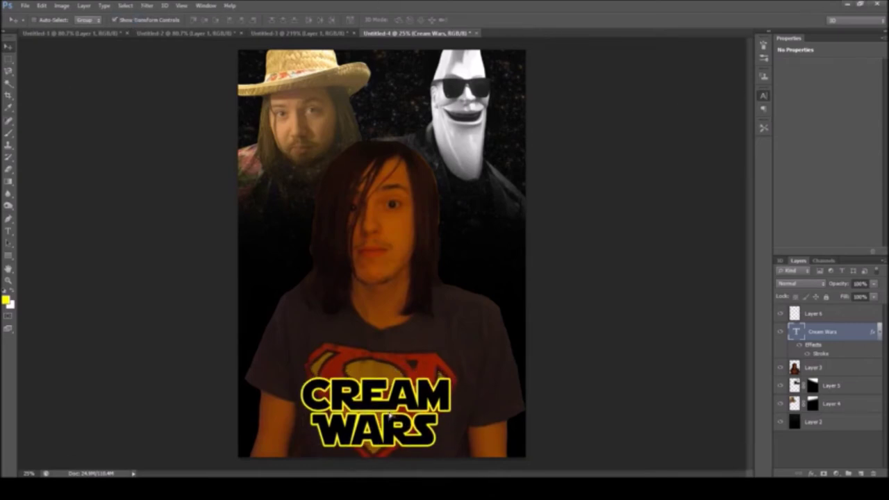
click(836, 314)
click(8, 232)
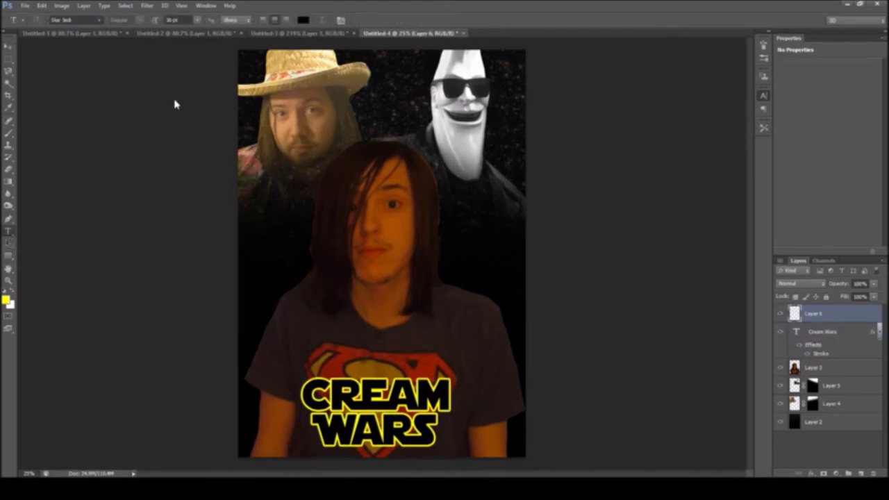
Step: Type the credit name in the R.P.G. font and colour it yellow
click(304, 140)
text(Hi)
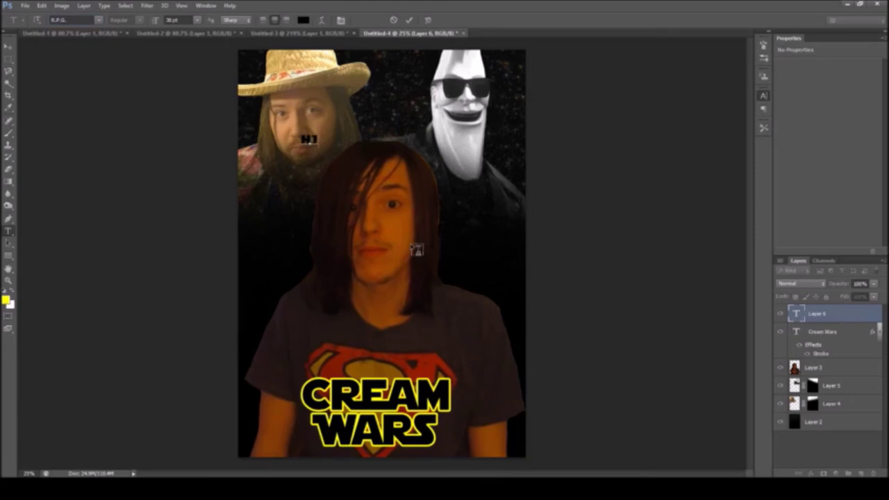
text(royuki)
key(ctrl+a)
key(ctrl+h)
key(alt+BackSpace)
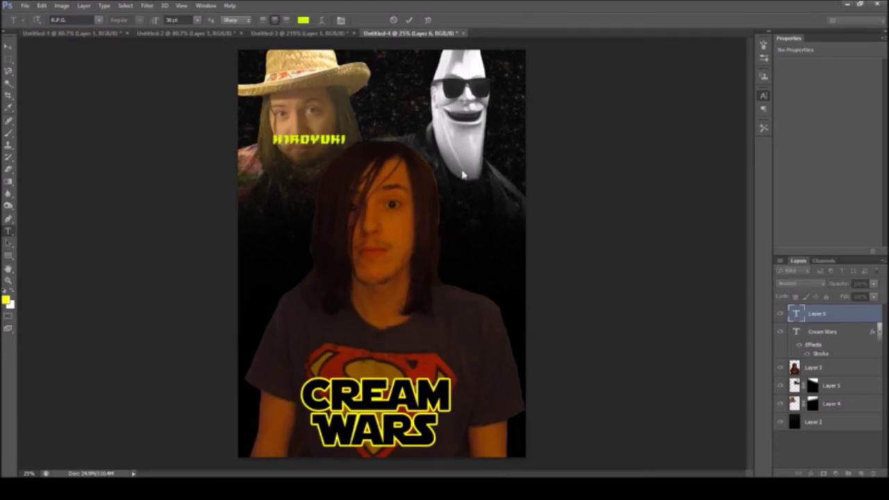
Step: Shrink the credit text into the poster's bottom-right corner
key(ctrl+a)
key(ctrl+Return)
key(ctrl+t)
mouse_move(346, 144)
mouse_down()
mouse_move(339, 142)
mouse_move(493, 452)
mouse_up()
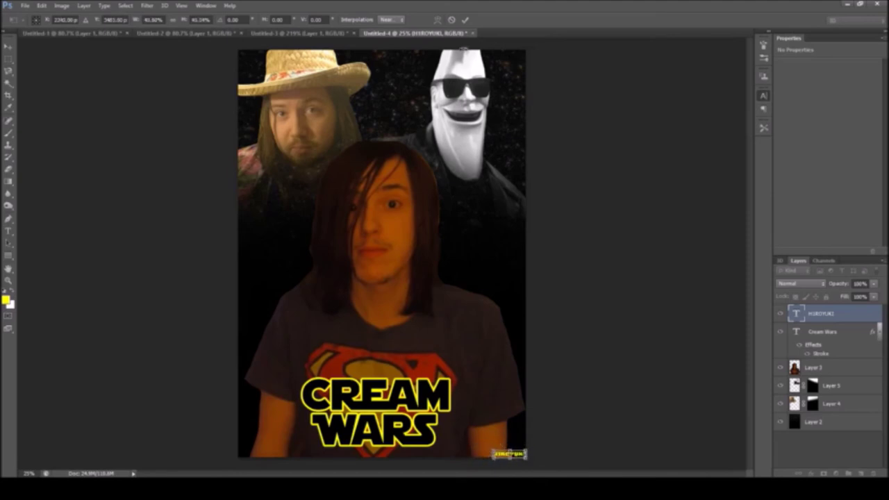
key(Return)
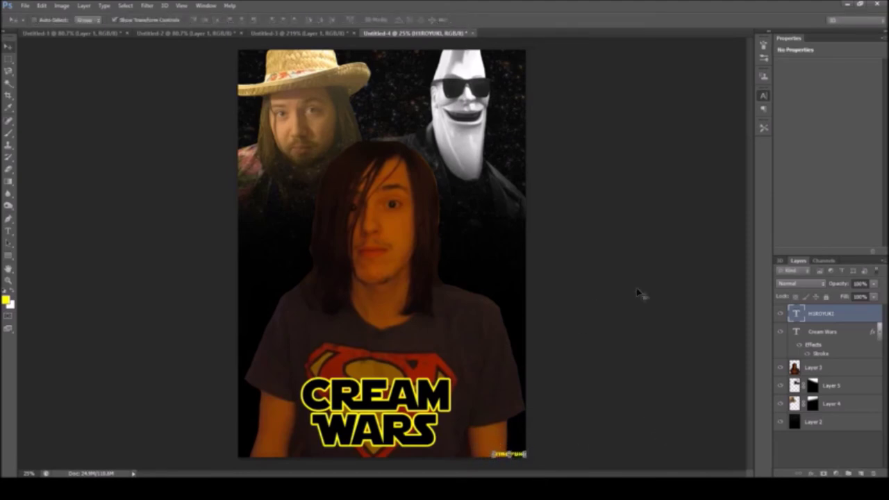
key(alt+bracketleft)
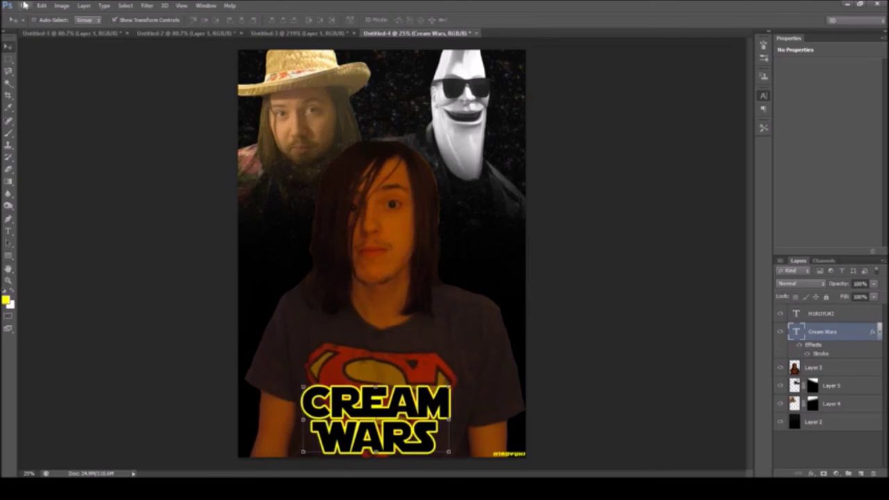
key(alt+comma)
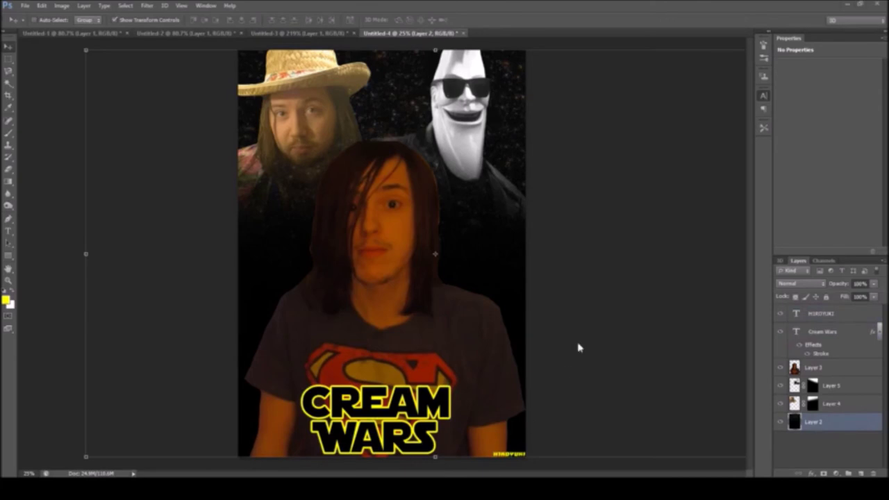